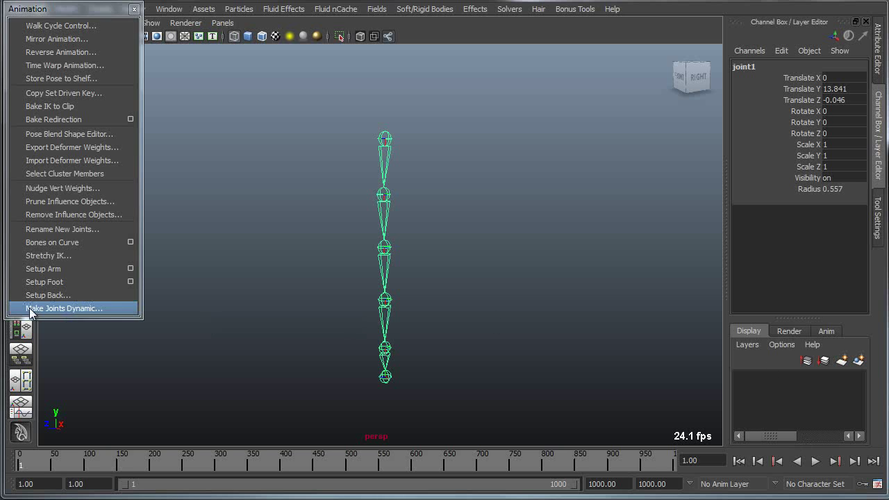
# Make the chain dynamic from its second joint to the end joint, using Make Joints Dynamic with Single Chain Hair and Medium curve detail.
pyautogui.click(64, 308)
pyautogui.moveTo(280, 134); pyautogui.dragTo(731, 12)
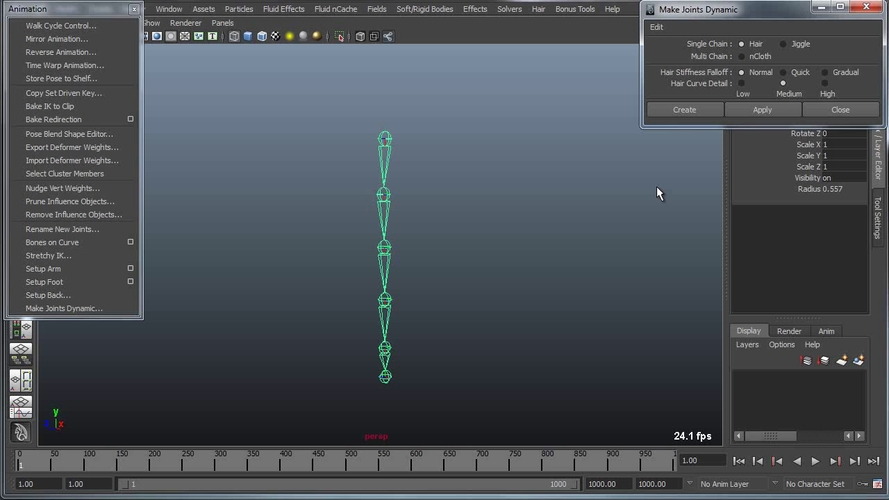
pyautogui.moveTo(399, 218)
pyautogui.keyDown('alt'); pyautogui.mouseDown()
pyautogui.moveTo(347, 218)
pyautogui.moveTo(399, 215)
pyautogui.mouseUp(); pyautogui.keyUp('alt')
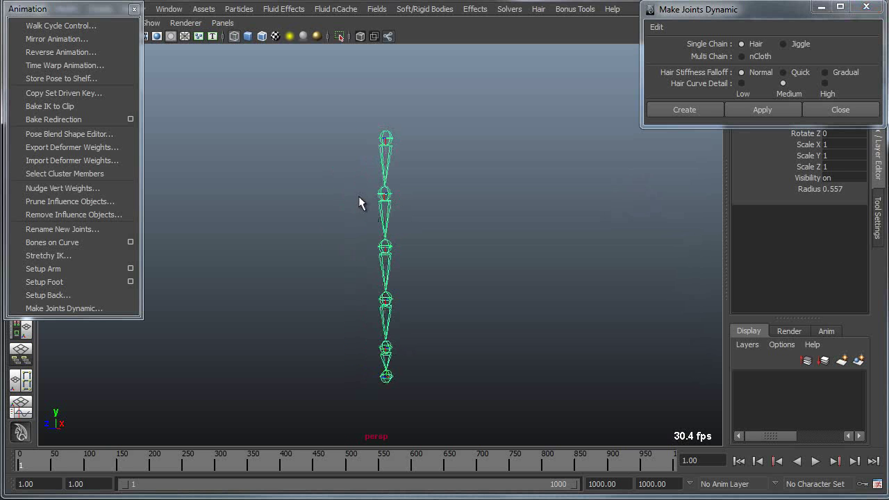
pyautogui.click(388, 198)
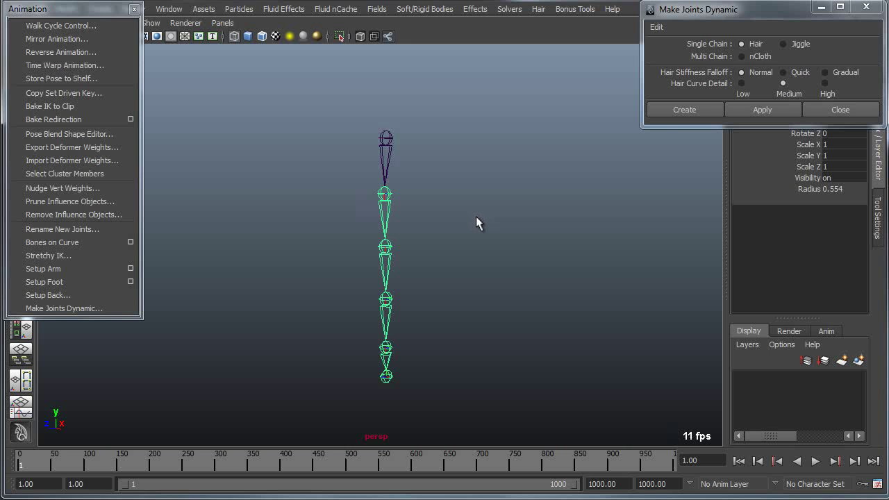
pyautogui.click(386, 377)
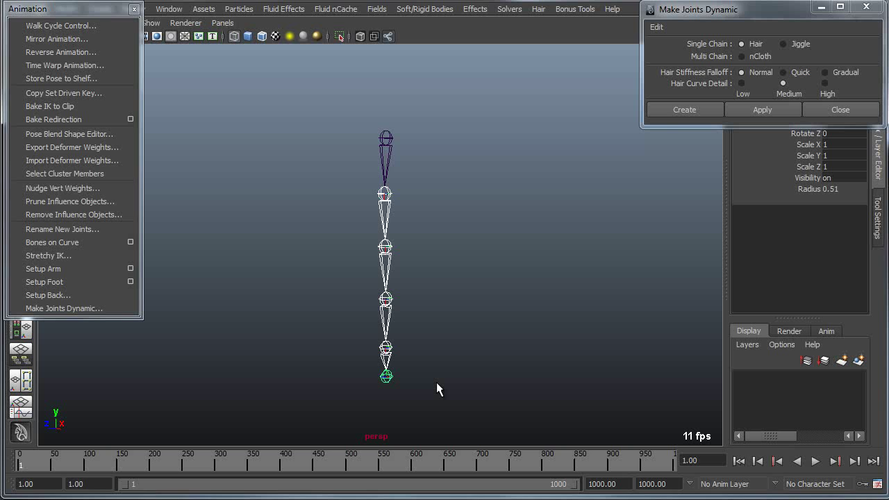
pyautogui.click(767, 110)
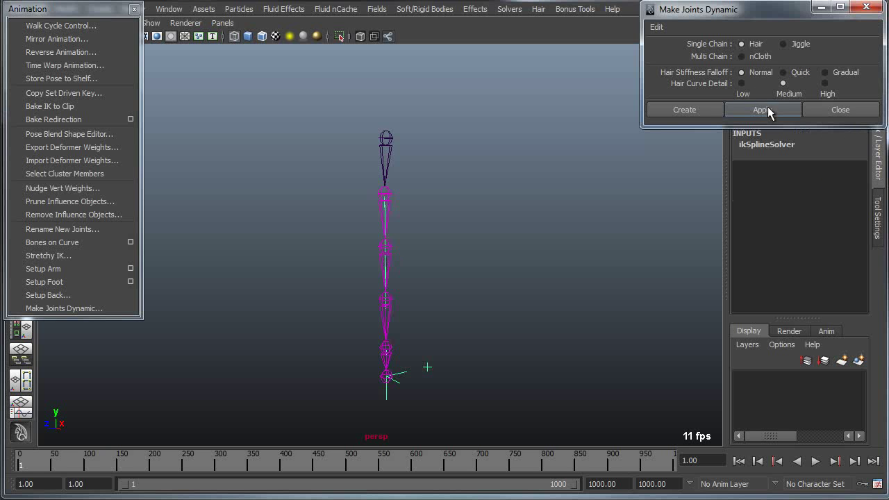
# Play the simulation to preview the dynamic joint chain, and rewind to the first frame.
pyautogui.click(816, 461)
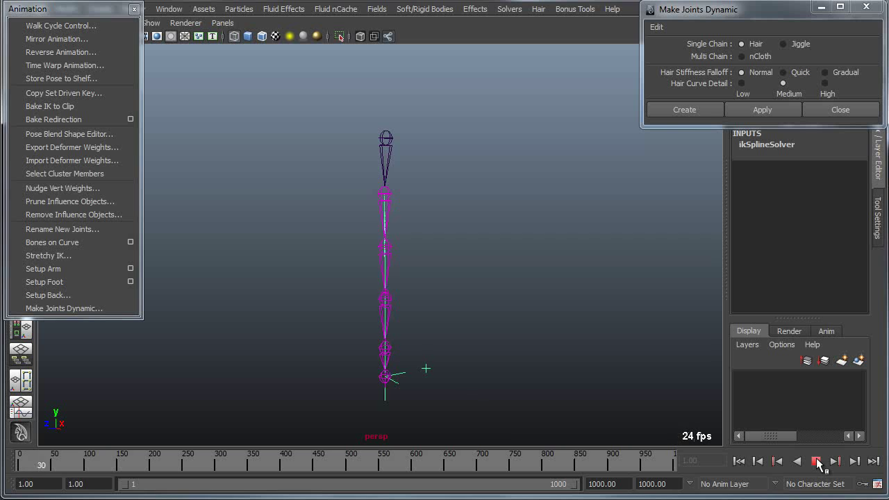
pyautogui.click(816, 461)
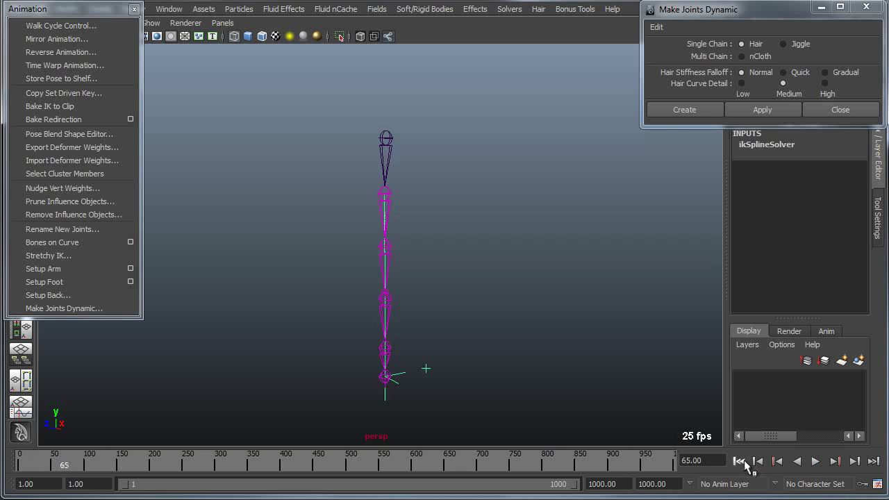
pyautogui.click(739, 461)
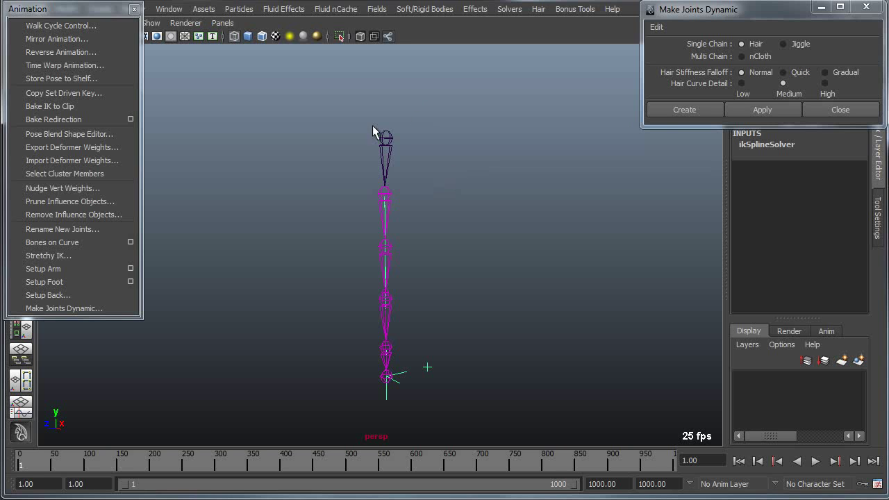
# Move and rotate the chain's root joint during playback to test the dynamic motion, and stop the simulation.
pyautogui.click(431, 138)
pyautogui.click(387, 137)
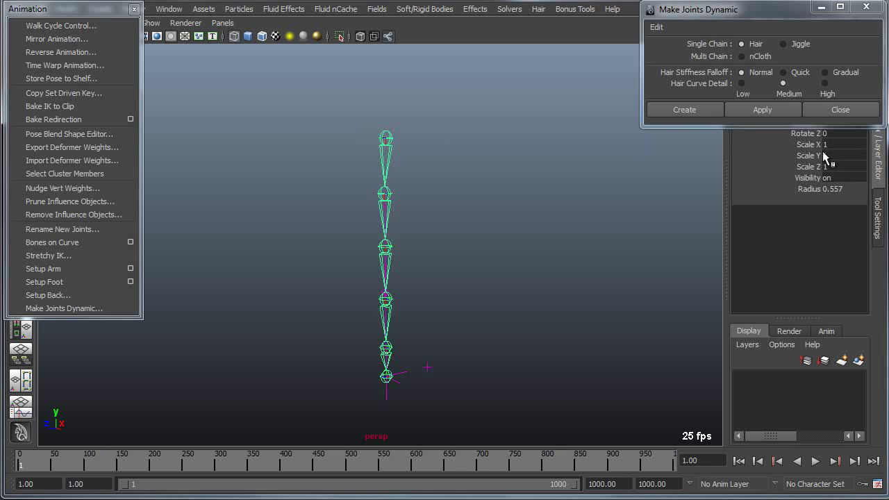
pyautogui.hotkey('alt', 'v')
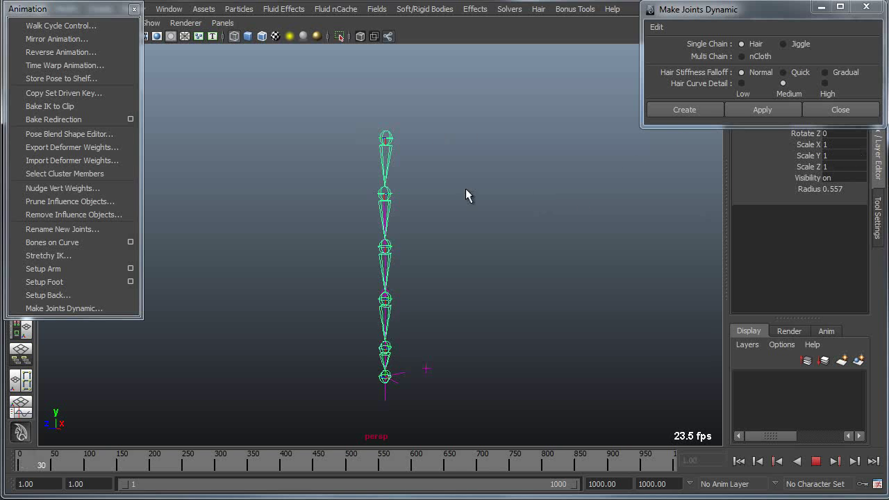
pyautogui.press('w')
pyautogui.moveTo(340, 138); pyautogui.dragTo(357, 146)
pyautogui.press('e')
pyautogui.moveTo(447, 182)
pyautogui.mouseDown()
pyautogui.moveTo(391, 192)
pyautogui.moveTo(434, 186)
pyautogui.moveTo(441, 174)
pyautogui.moveTo(353, 173)
pyautogui.moveTo(437, 184)
pyautogui.moveTo(504, 143)
pyautogui.moveTo(433, 179)
pyautogui.moveTo(383, 185)
pyautogui.moveTo(493, 157)
pyautogui.moveTo(419, 183)
pyautogui.moveTo(387, 184)
pyautogui.moveTo(471, 163)
pyautogui.moveTo(366, 175)
pyautogui.moveTo(458, 162)
pyautogui.moveTo(461, 146)
pyautogui.moveTo(359, 154)
pyautogui.moveTo(459, 157)
pyautogui.moveTo(442, 168)
pyautogui.mouseUp()
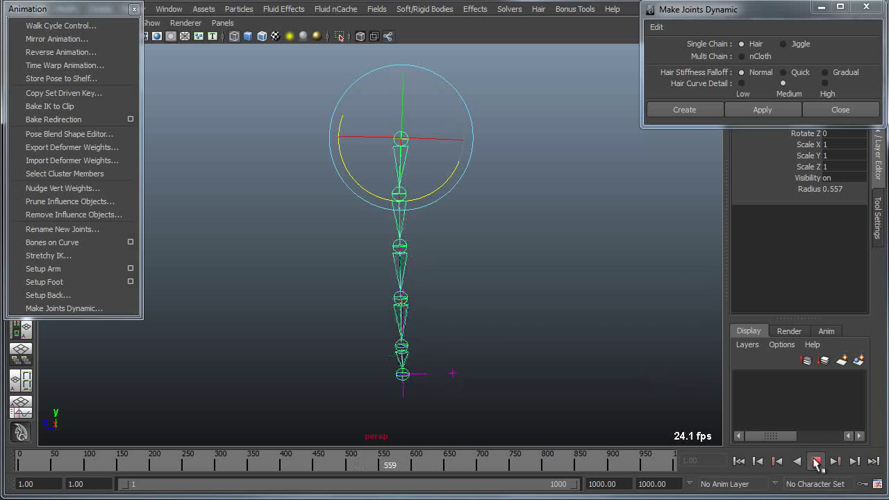
pyautogui.click(816, 462)
# Select the hair handle, set its Hair Gravity to -5 while the simulation plays, and rewind to the first frame.
pyautogui.moveTo(440, 359); pyautogui.dragTo(514, 403)
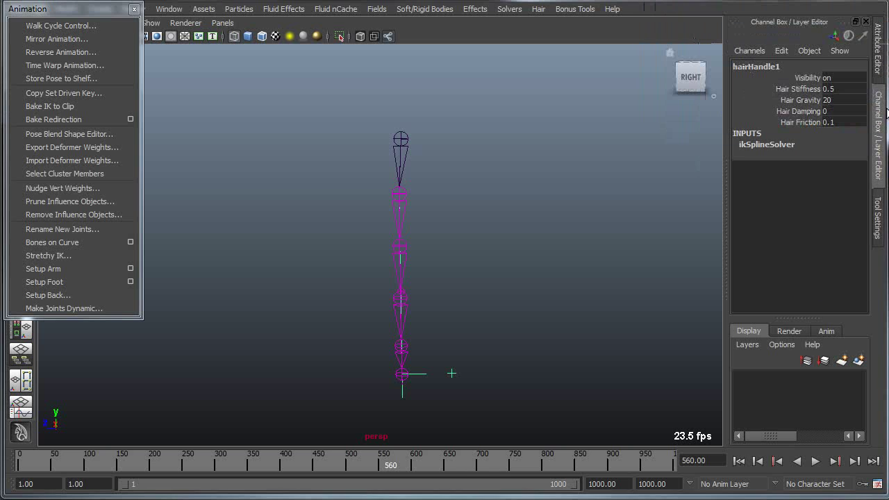
pyautogui.click(830, 112)
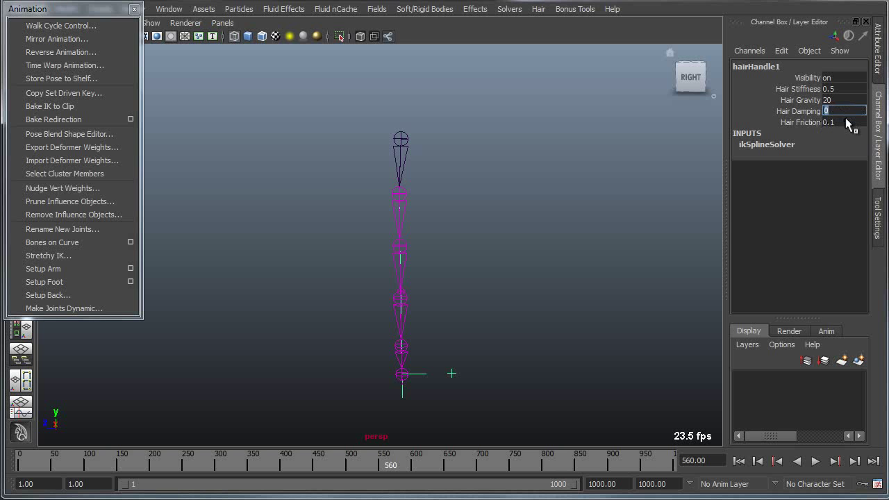
pyautogui.press('Return')
pyautogui.click(738, 461)
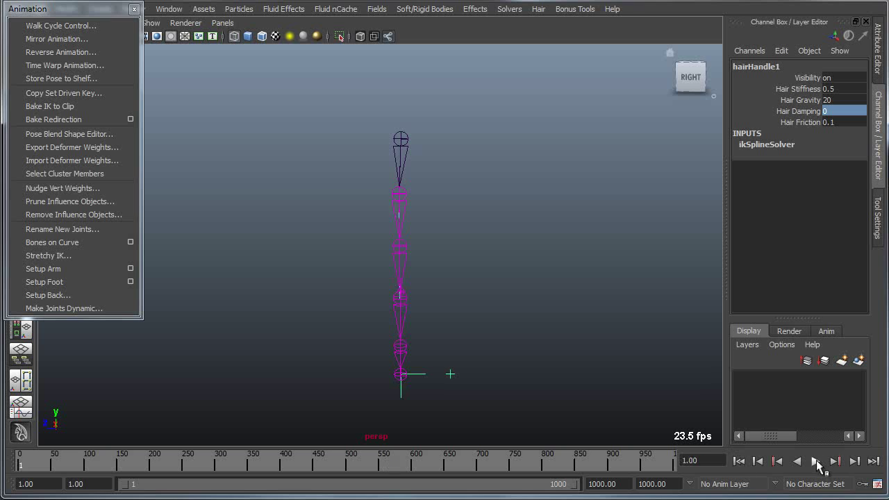
pyautogui.click(815, 461)
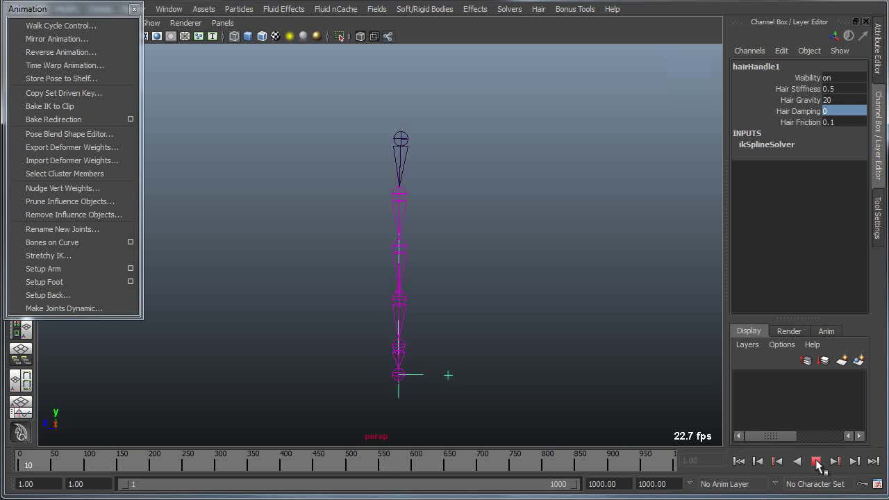
pyautogui.doubleClick(833, 100)
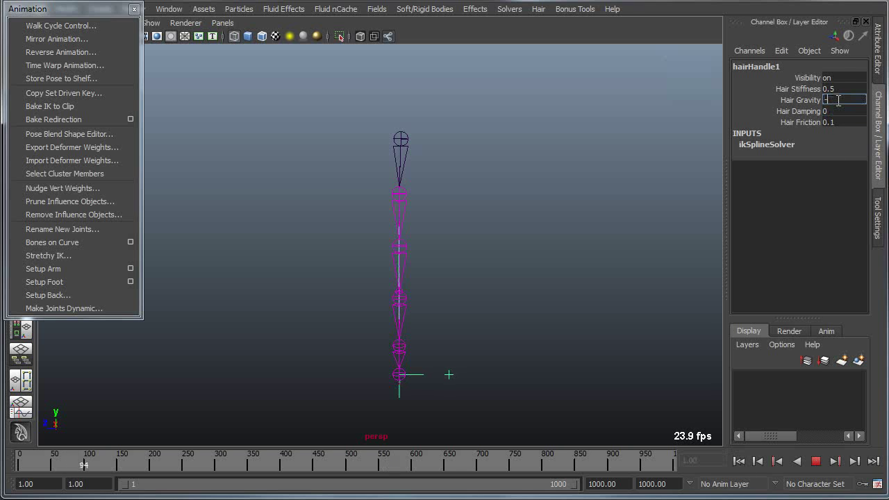
pyautogui.write('-5')
pyautogui.press('Return')
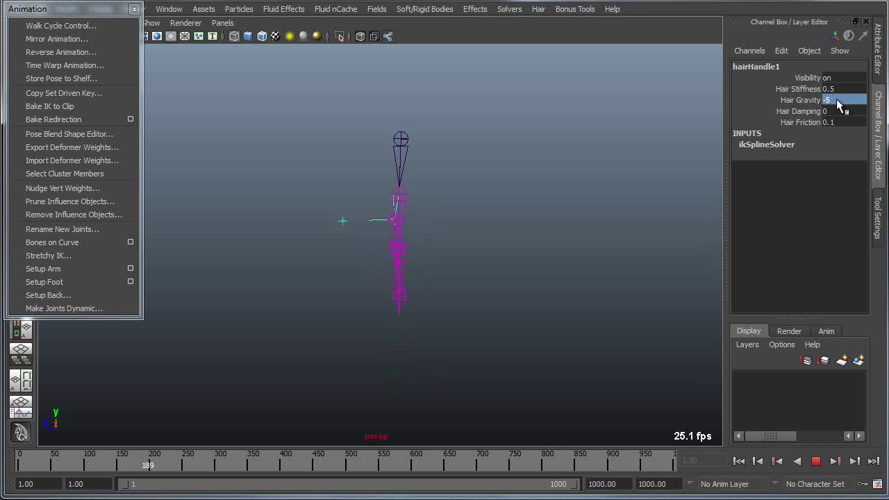
pyautogui.click(816, 461)
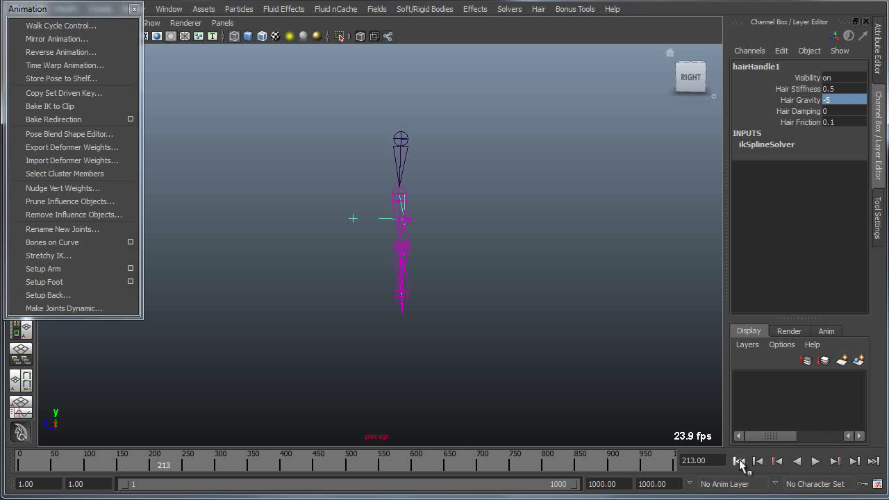
pyautogui.click(738, 460)
# Rotate the chain's root joint during playback to test how the joints swing with the negative gravity.
pyautogui.click(400, 138)
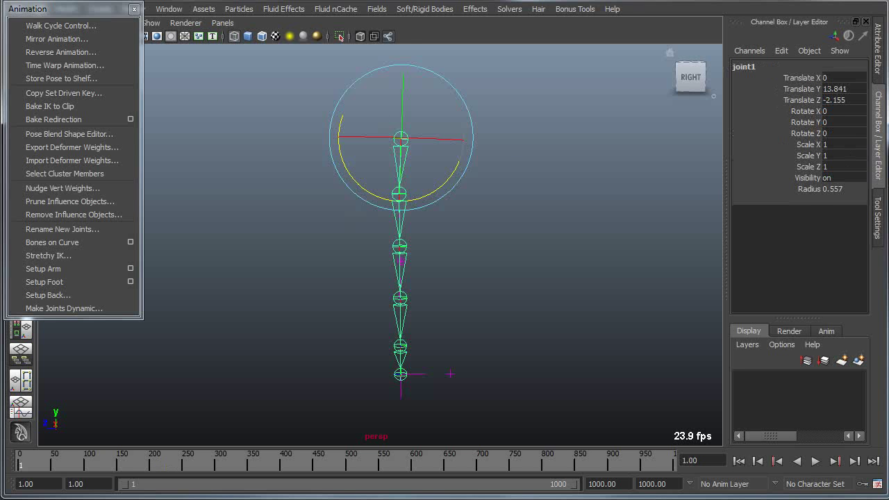
pyautogui.hotkey('alt', 'v')
pyautogui.moveTo(440, 174); pyautogui.dragTo(423, 192)
pyautogui.keyDown('alt'); pyautogui.moveTo(422, 192); pyautogui.dragTo(451, 268, button='middle'); pyautogui.keyUp('alt')
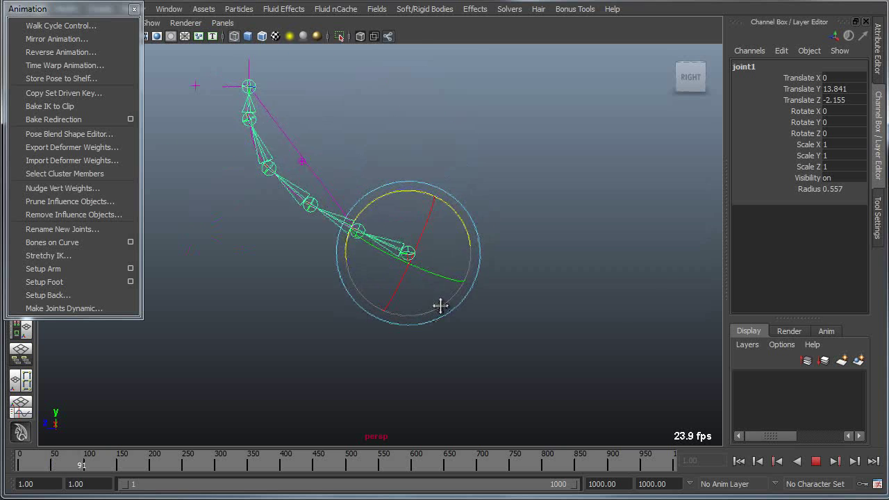
pyautogui.moveTo(453, 213); pyautogui.dragTo(481, 280)
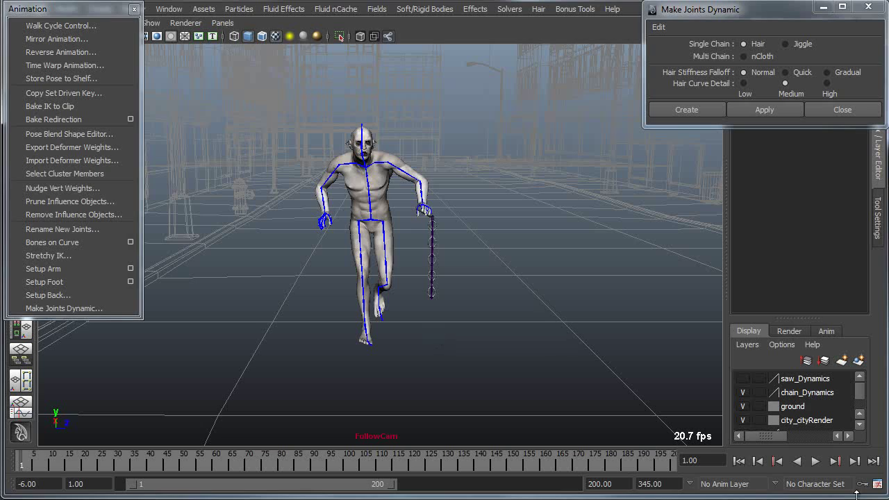
# Play the running character's animation to check the chain in its hand, and return to the first frame.
pyautogui.click(815, 461)
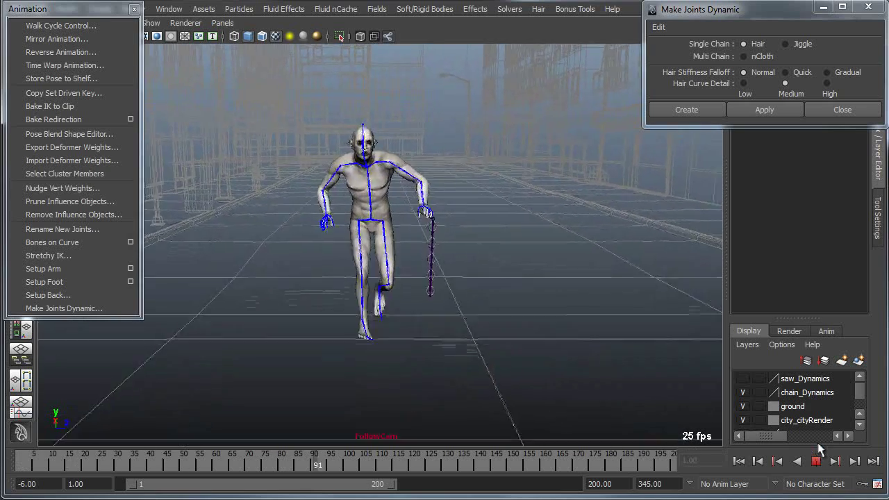
pyautogui.click(815, 461)
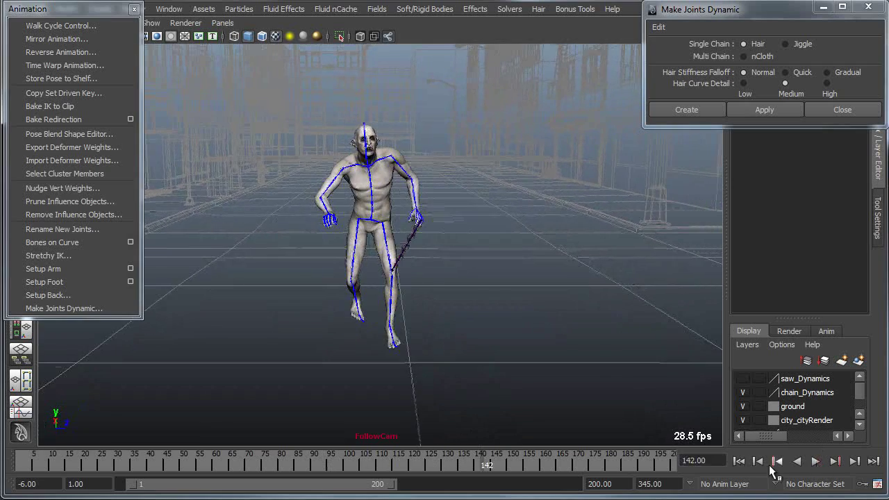
pyautogui.click(738, 461)
# Make the character's hand-held chain dynamic from its first to its last joint with Single Chain Hair, and play the simulation.
pyautogui.keyDown('alt'); pyautogui.moveTo(398, 248); pyautogui.dragTo(618, 272, button='right'); pyautogui.keyUp('alt')
pyautogui.click(464, 305)
pyautogui.keyDown('alt'); pyautogui.moveTo(644, 295); pyautogui.dragTo(430, 397); pyautogui.keyUp('alt')
pyautogui.click(448, 397)
pyautogui.keyDown('alt'); pyautogui.moveTo(448, 398); pyautogui.dragTo(449, 326, button='right'); pyautogui.keyUp('alt')
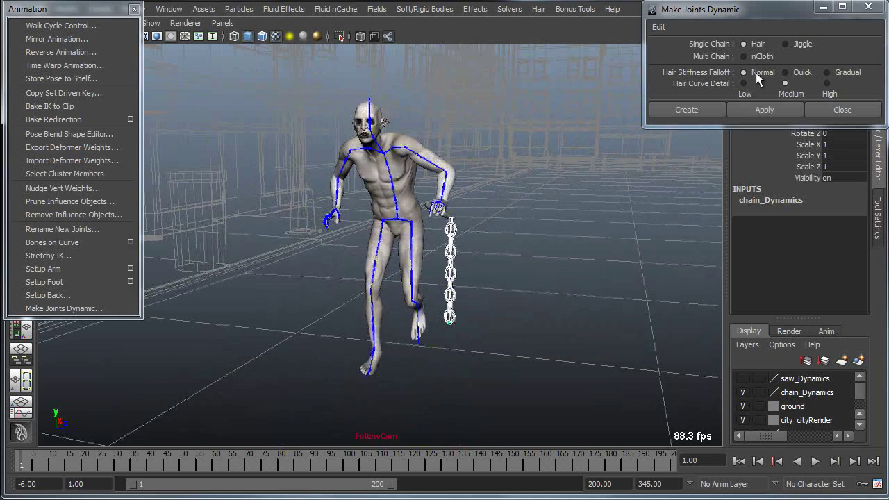
pyautogui.click(768, 110)
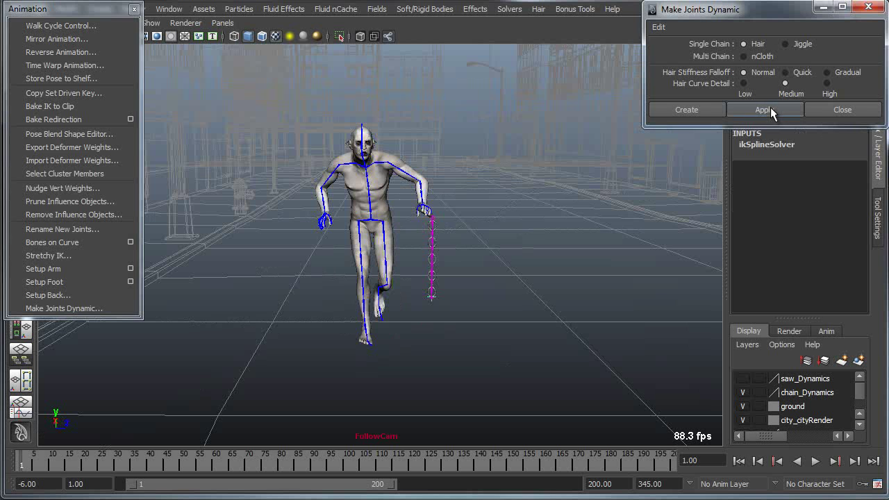
pyautogui.click(816, 461)
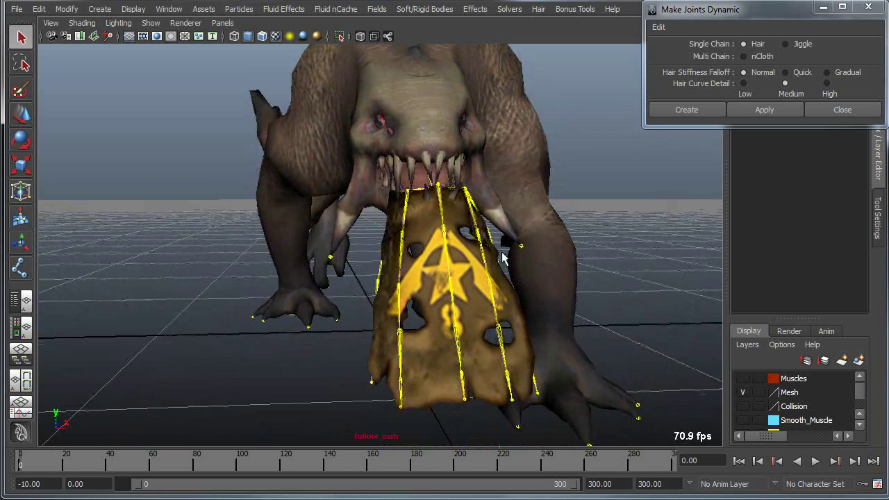
# Play the creature's animation to examine the joint chains in its hanging cloth, and rewind to the start.
pyautogui.keyDown('alt'); pyautogui.moveTo(410, 335); pyautogui.dragTo(482, 324); pyautogui.keyUp('alt')
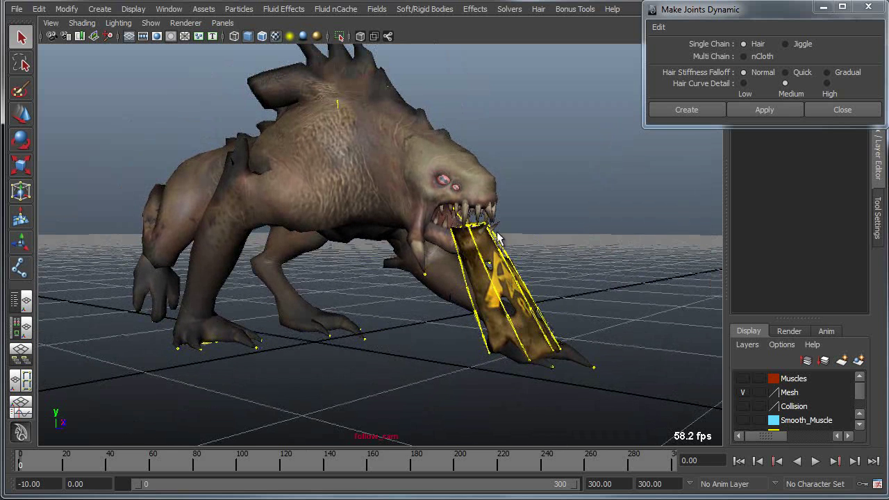
pyautogui.click(388, 36)
pyautogui.click(388, 36)
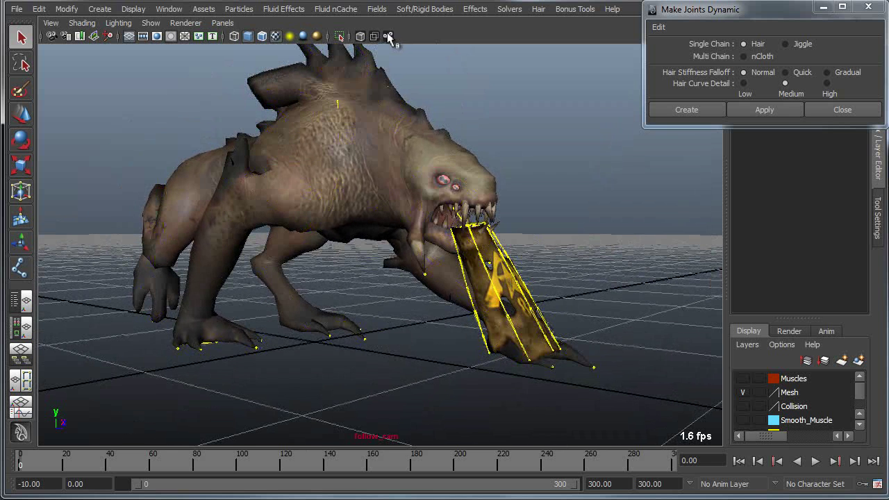
pyautogui.click(814, 461)
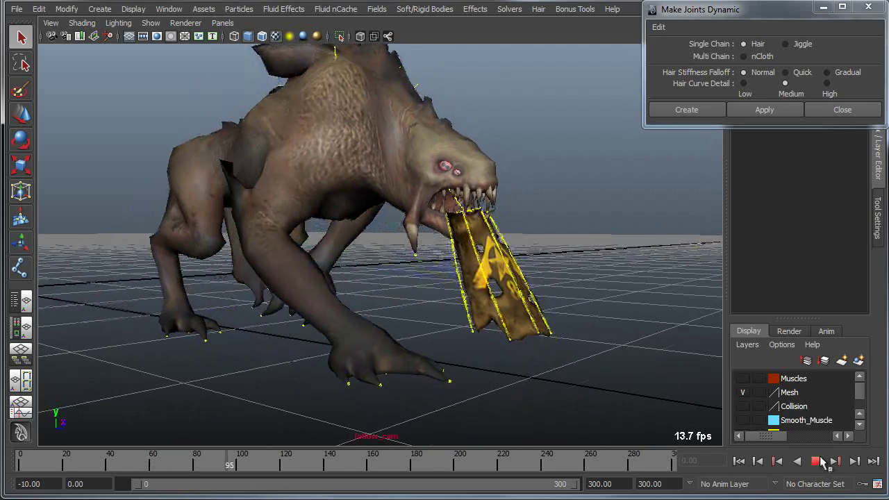
pyautogui.click(816, 461)
pyautogui.click(738, 461)
# Make the four joint chains of the creature's cloth dynamic with Multi Chain nCloth, Normal attract falloff and the Per-Joint IK driver method.
pyautogui.scroll(8, 493, 367)
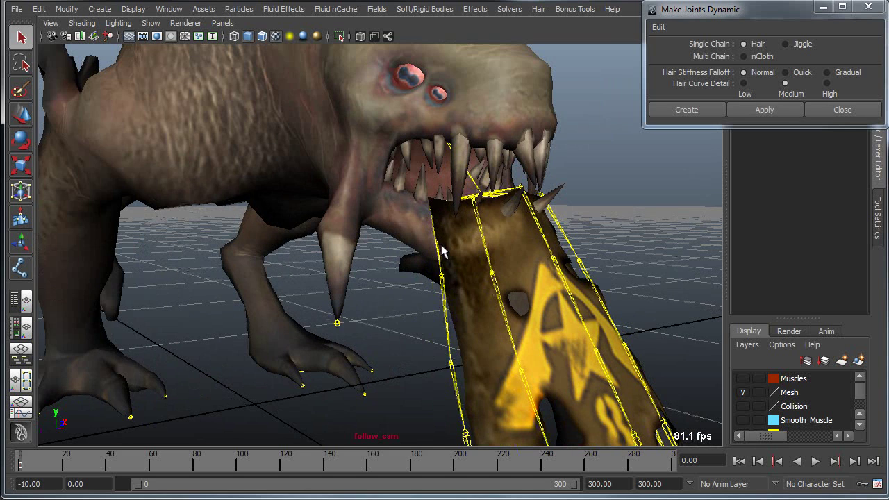
pyautogui.click(444, 252)
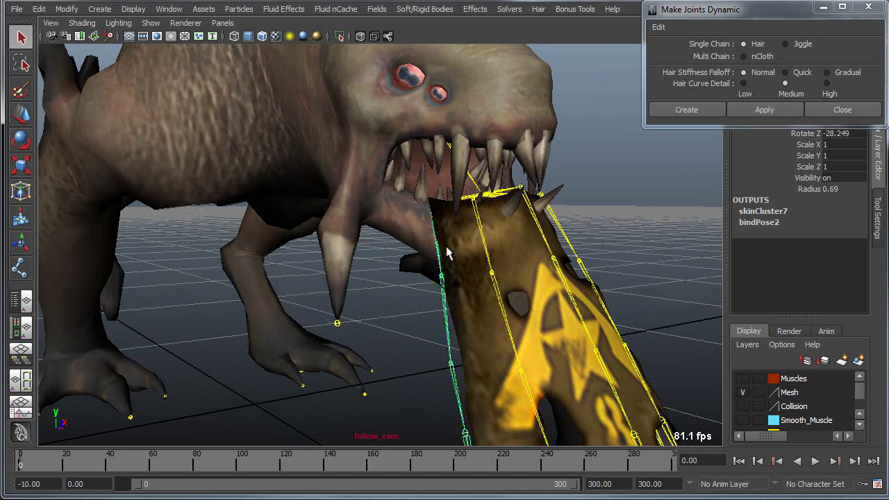
pyautogui.keyDown('shift'); pyautogui.click(484, 250); pyautogui.keyUp('shift')
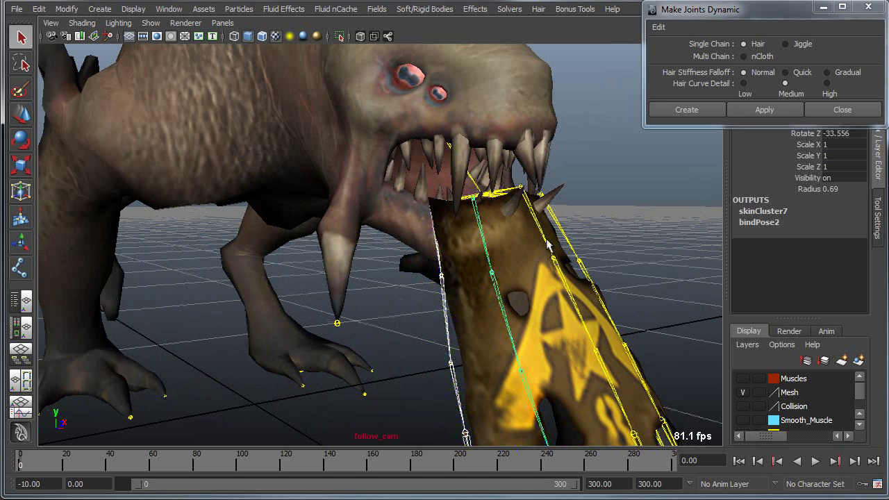
pyautogui.keyDown('alt'); pyautogui.moveTo(555, 276); pyautogui.dragTo(612, 273); pyautogui.keyUp('alt')
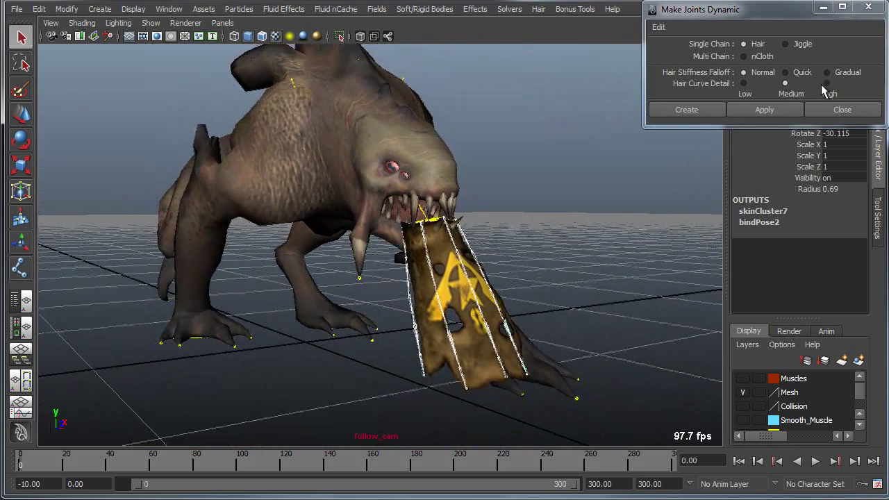
pyautogui.click(743, 56)
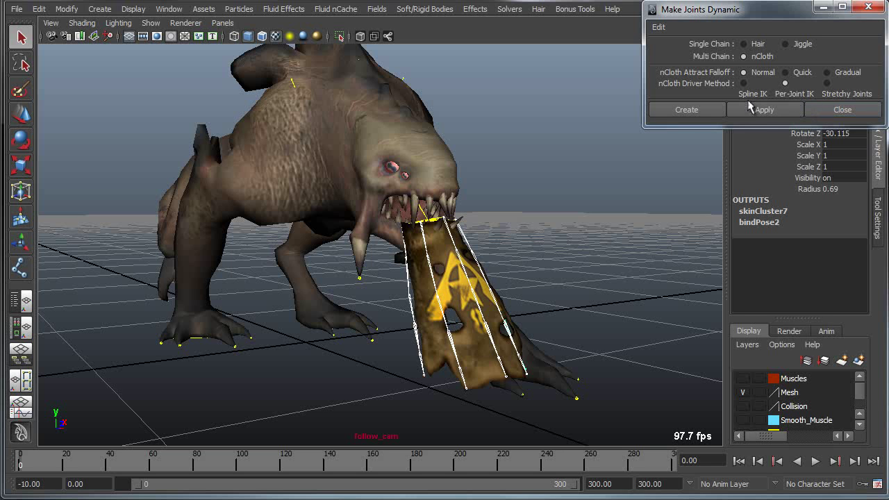
pyautogui.click(767, 110)
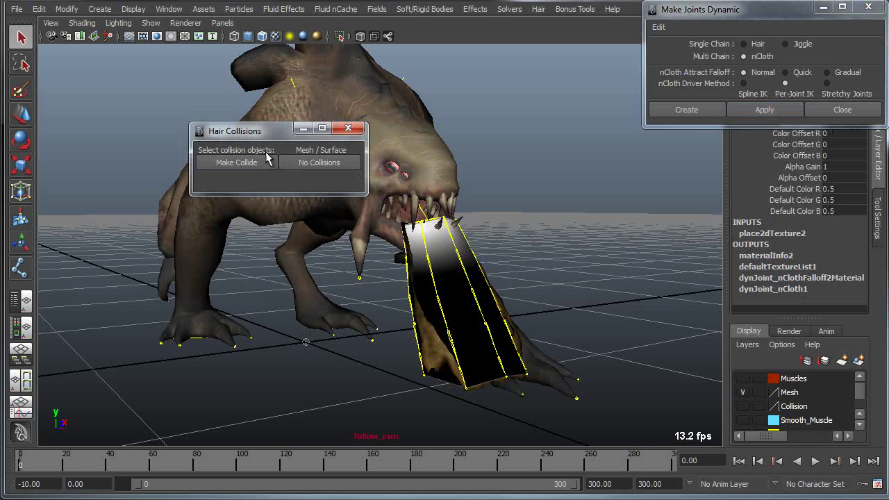
# Set up the creature's cloth dynamics with no collision objects, and play the simulation.
pyautogui.keyDown('alt'); pyautogui.moveTo(350, 248); pyautogui.dragTo(360, 295); pyautogui.keyUp('alt')
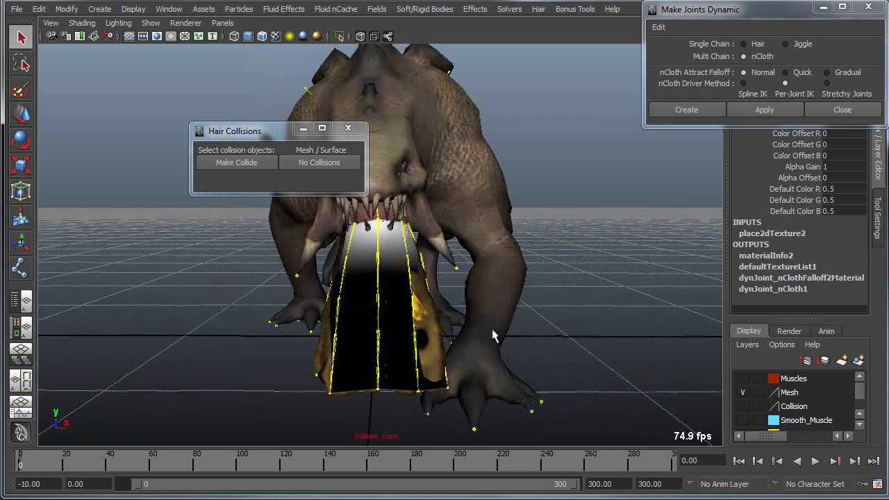
pyautogui.keyDown('alt'); pyautogui.moveTo(444, 323); pyautogui.dragTo(396, 311); pyautogui.keyUp('alt')
pyautogui.click(318, 162)
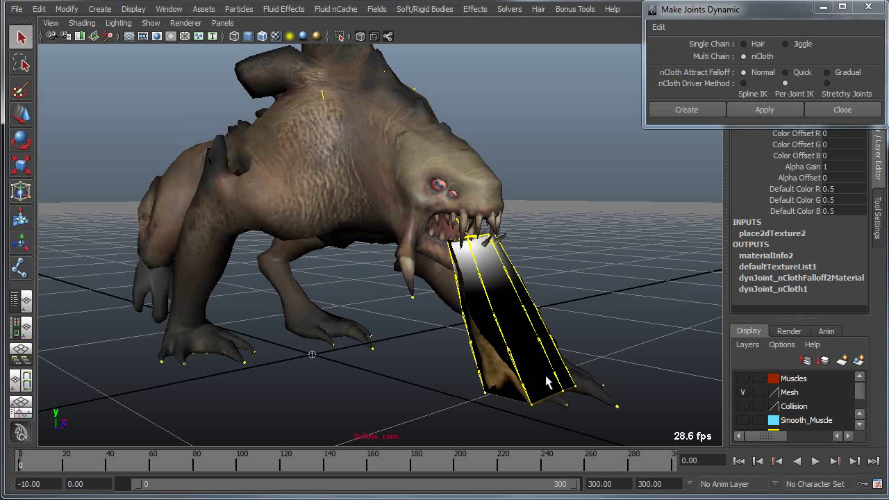
pyautogui.keyDown('alt'); pyautogui.moveTo(549, 382); pyautogui.dragTo(486, 391); pyautogui.keyUp('alt')
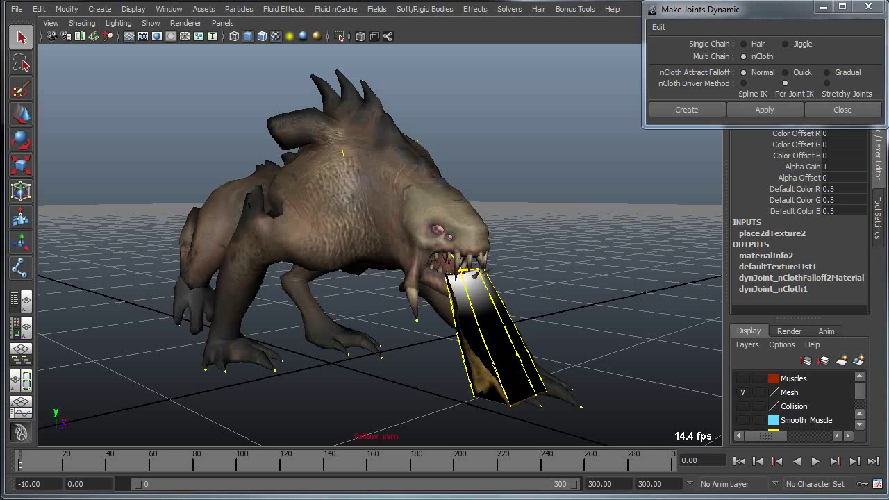
pyautogui.click(816, 461)
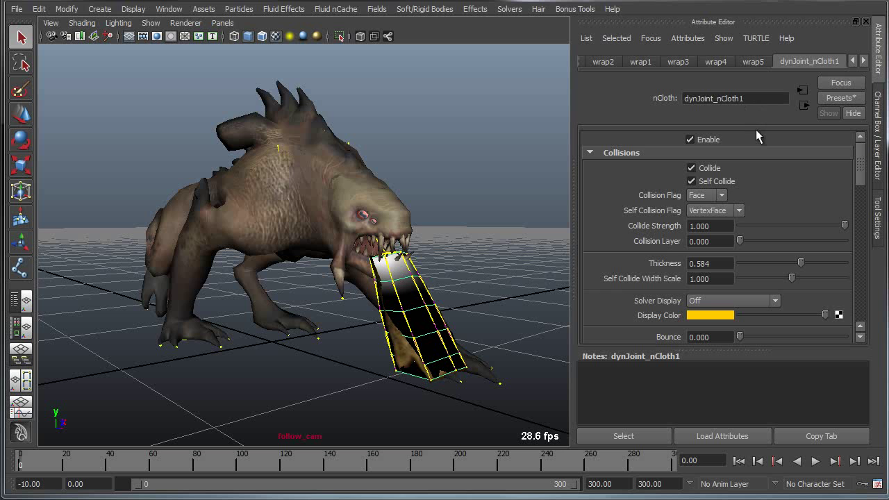
# Apply the rubberSheet preset to the creature's dynJoint_nCloth1 and play the simulation from the first frame.
pyautogui.click(839, 100)
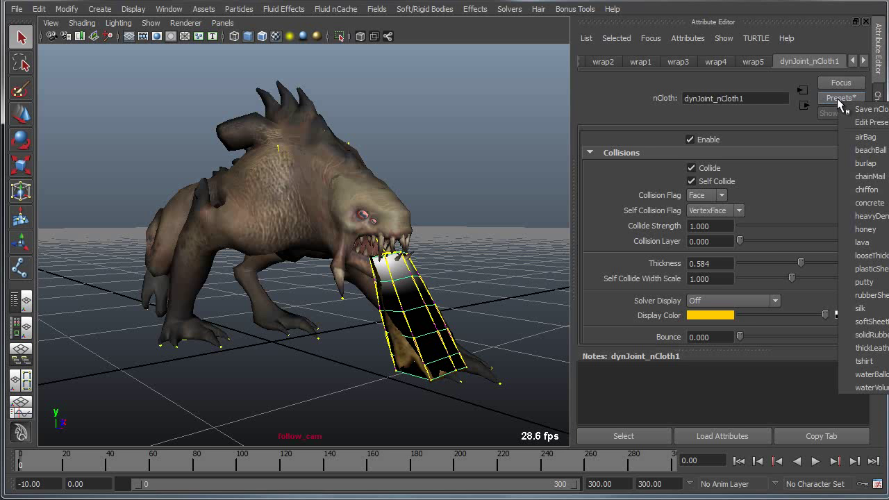
pyautogui.click(868, 295)
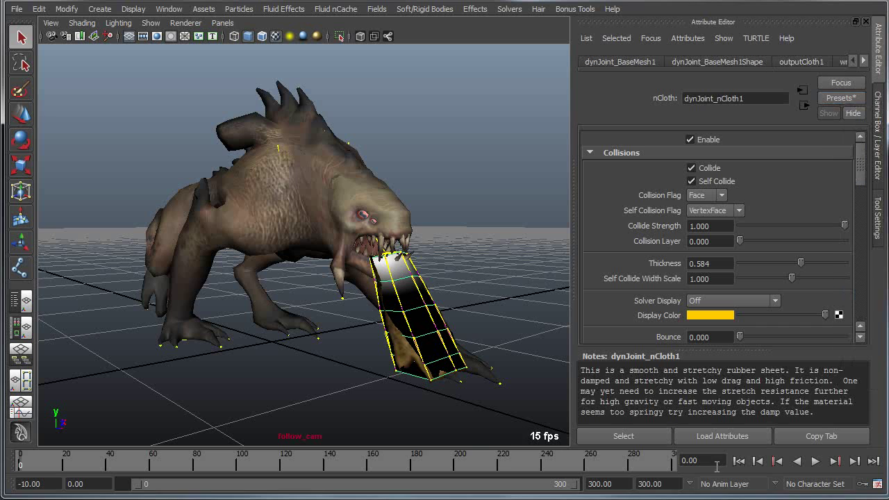
pyautogui.click(816, 461)
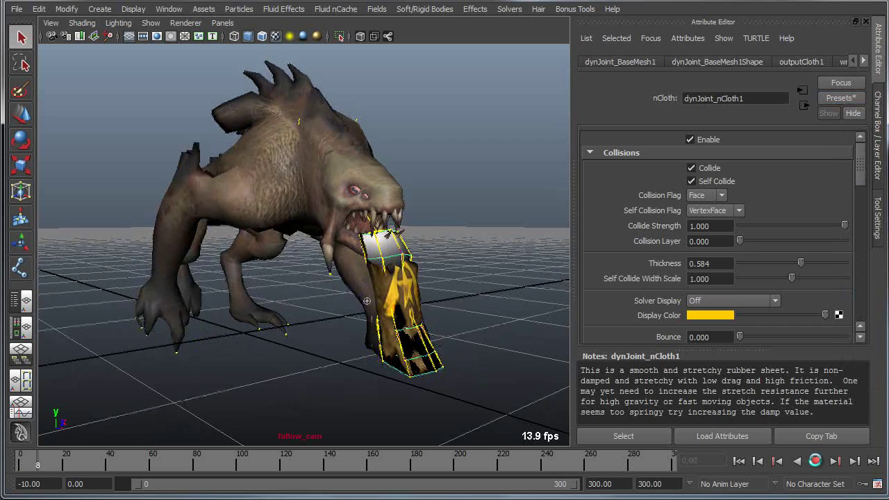